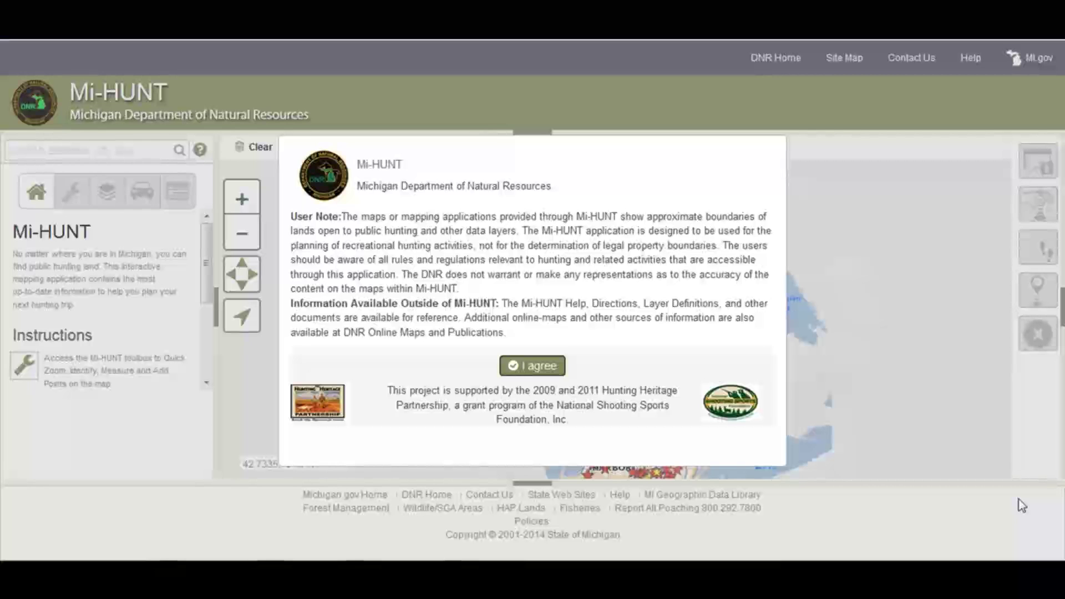
# Accept the Mi-HUNT User Note usage terms to reveal the Michigan map
pyautogui.click(548, 367)
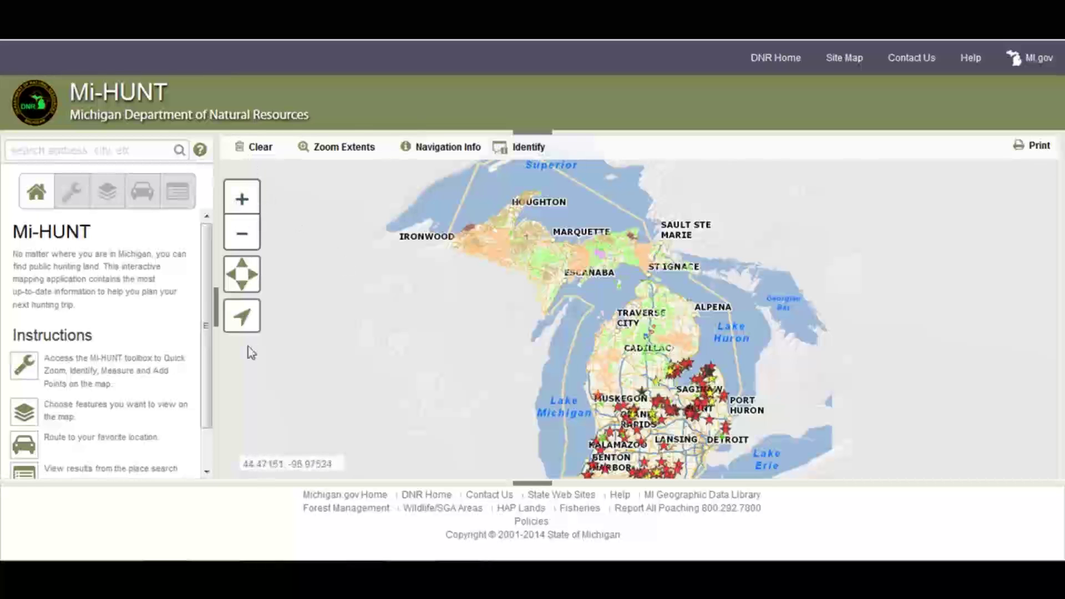
pyautogui.click(242, 199)
pyautogui.click(241, 200)
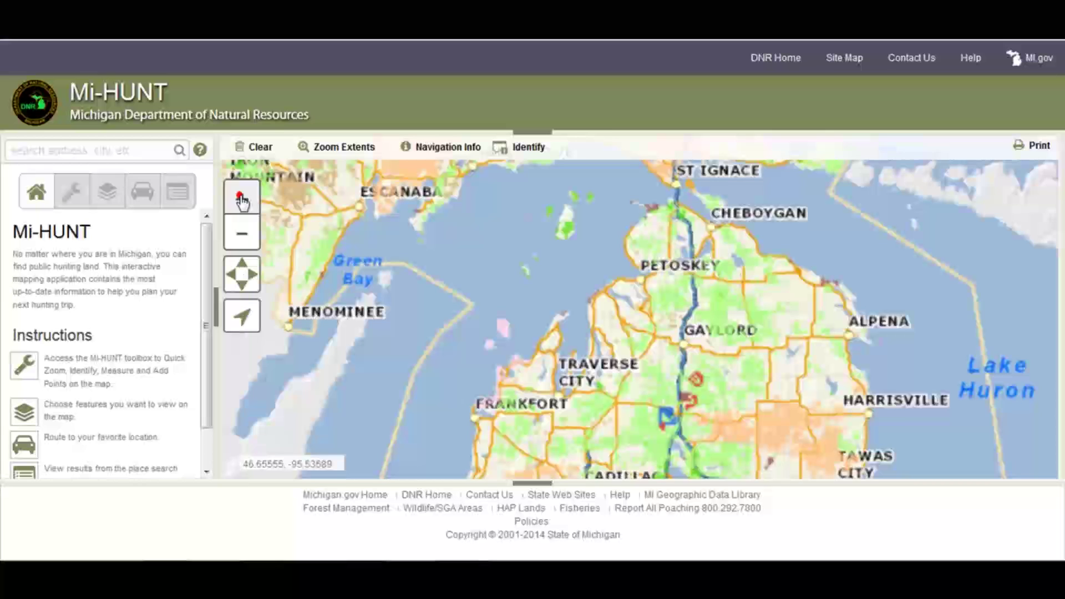
pyautogui.click(241, 199)
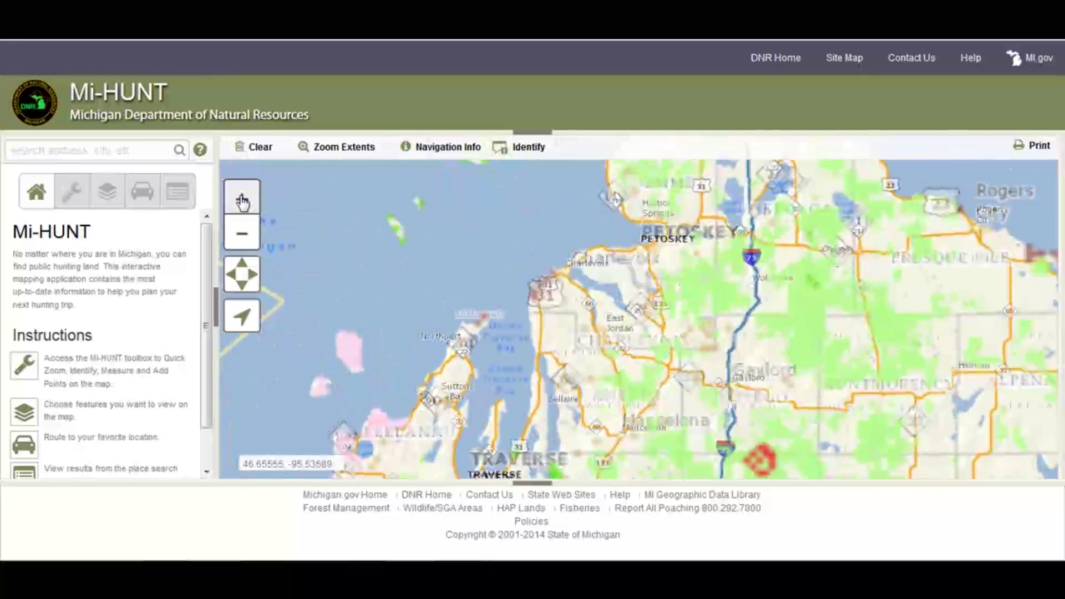
pyautogui.click(242, 200)
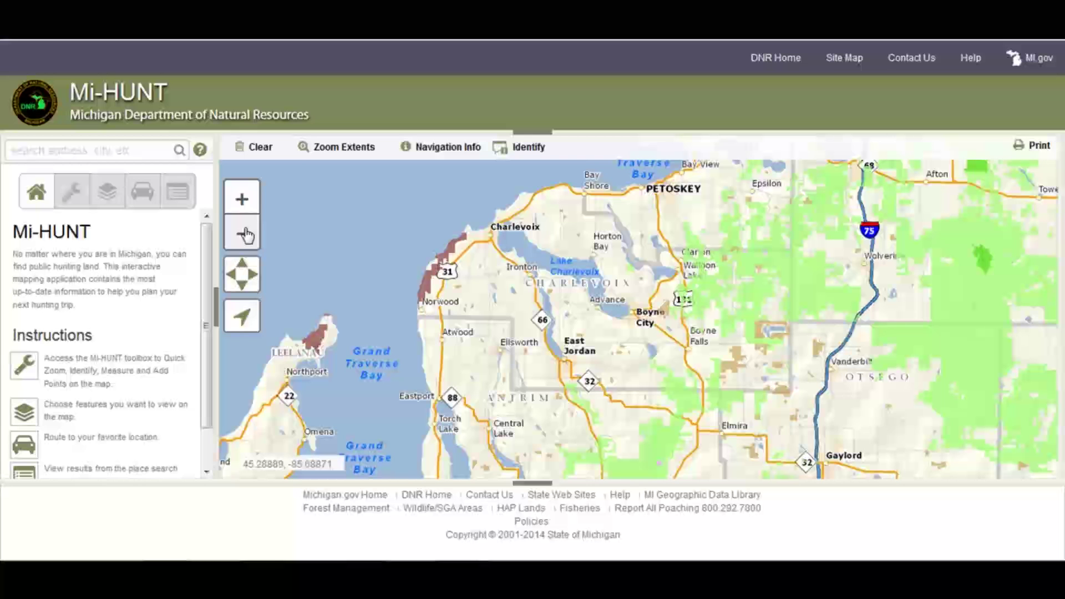
pyautogui.click(242, 233)
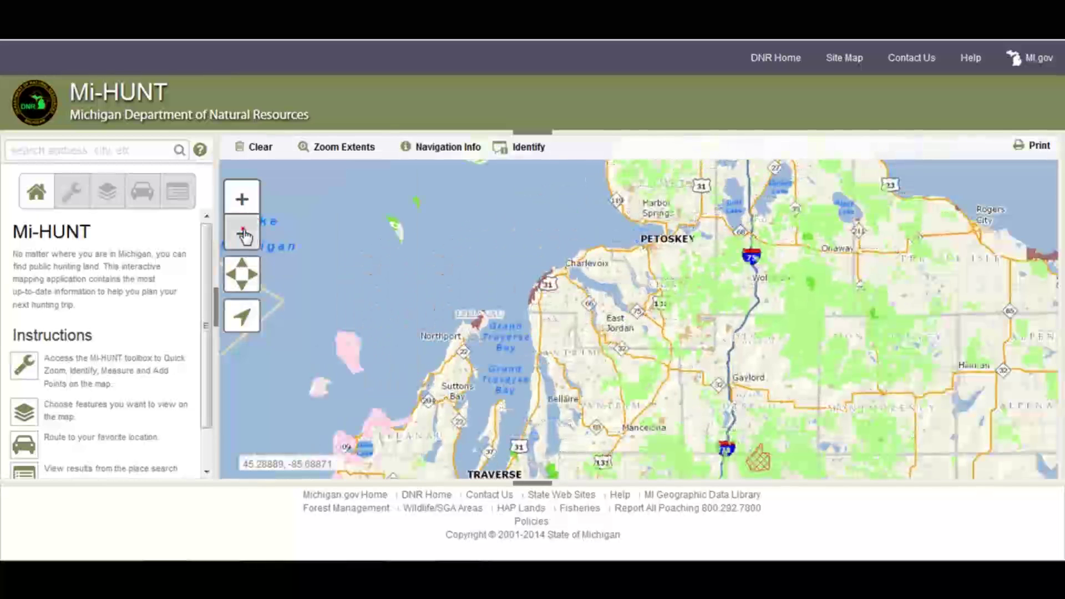
pyautogui.click(242, 232)
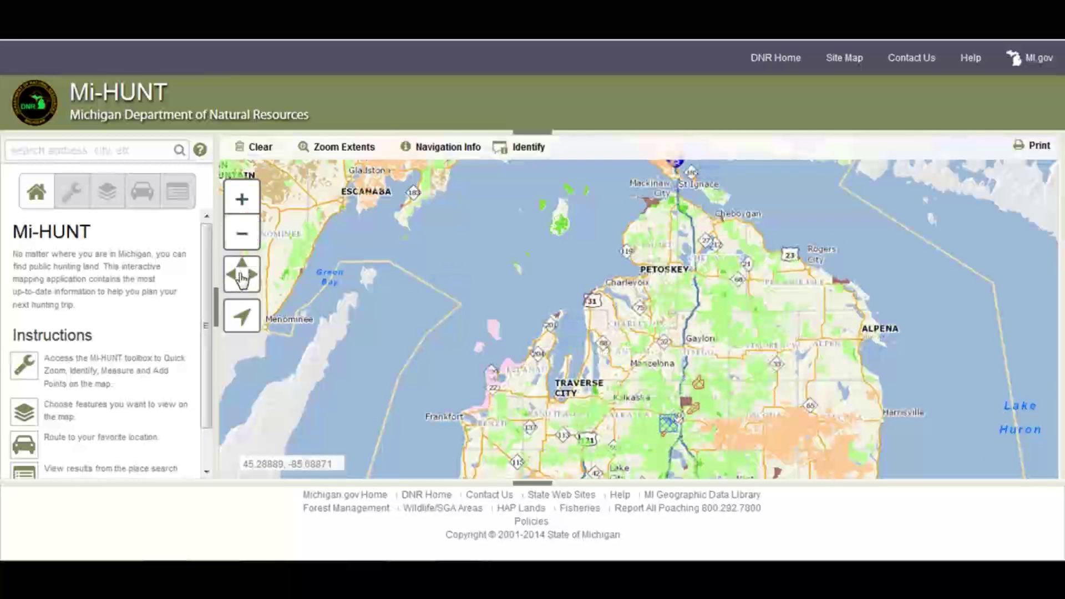
pyautogui.click(242, 276)
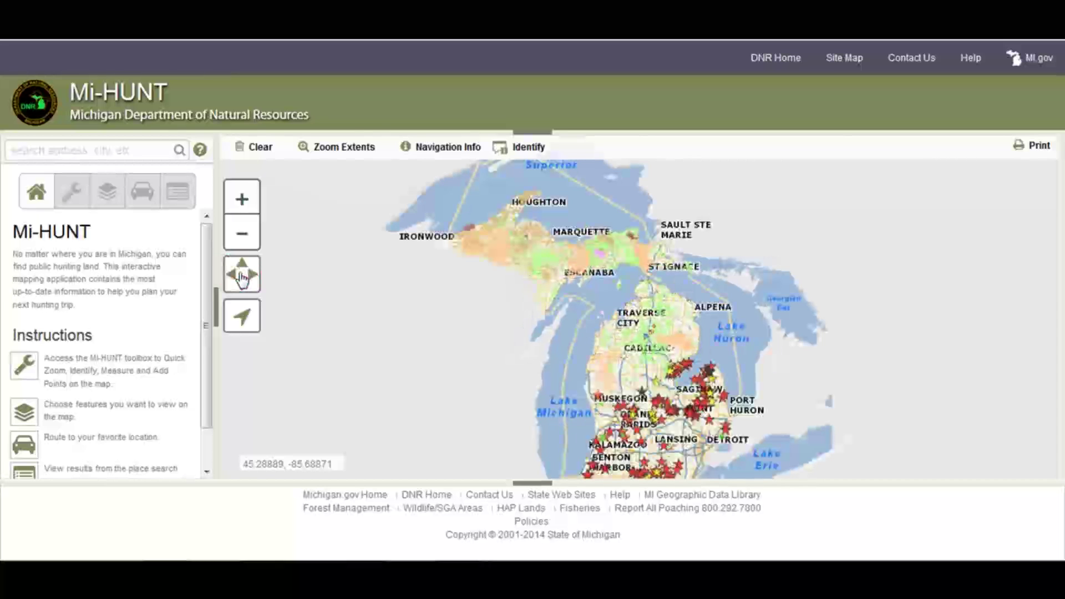
pyautogui.click(242, 321)
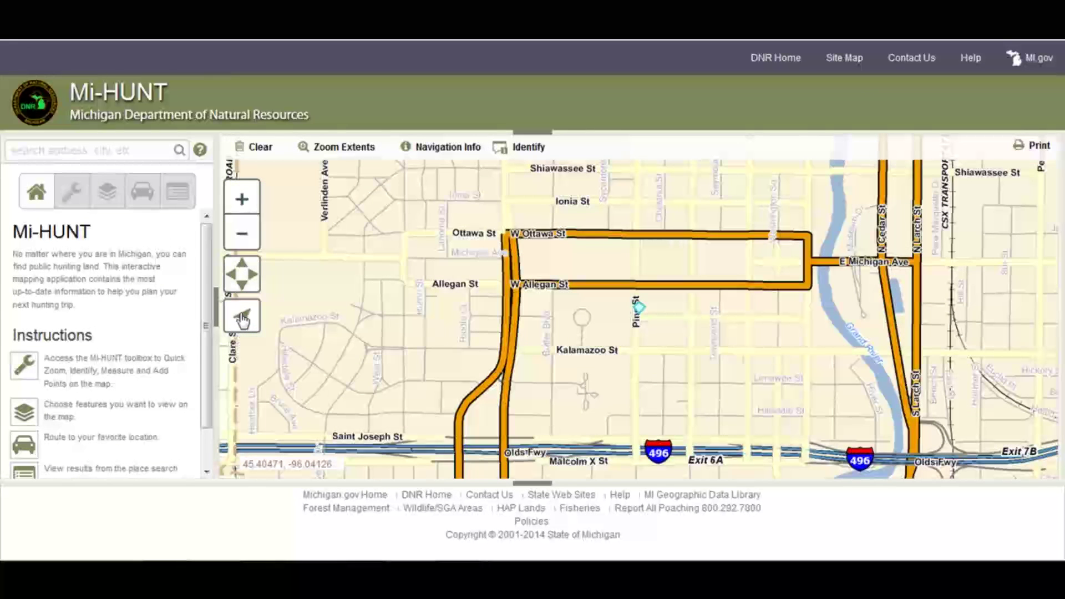
pyautogui.click(240, 276)
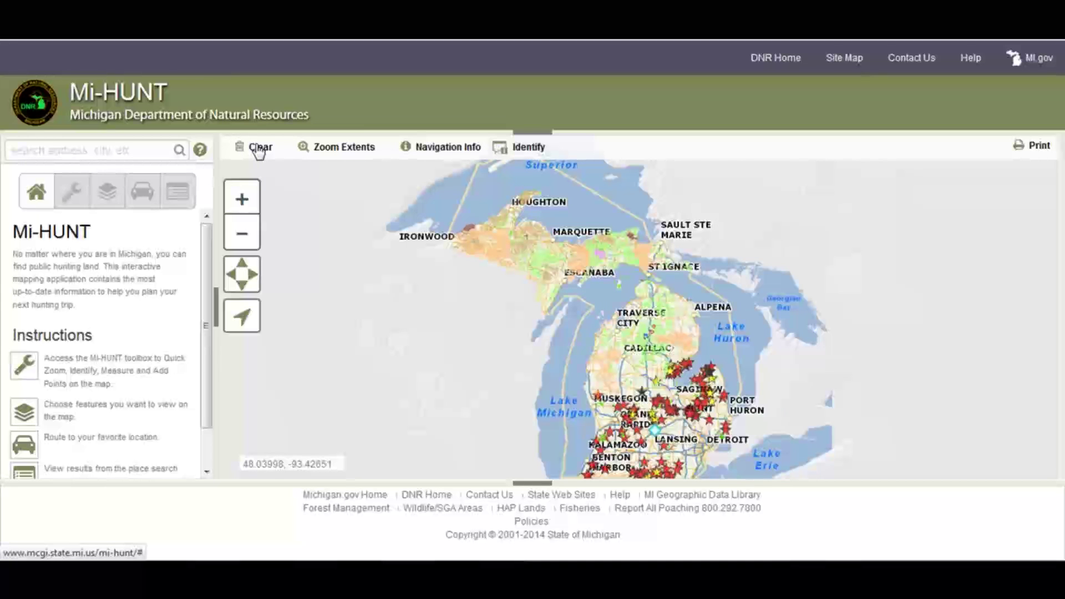
# Step the map back to the Previous Extent, then forward with Next Extent
pyautogui.click(334, 151)
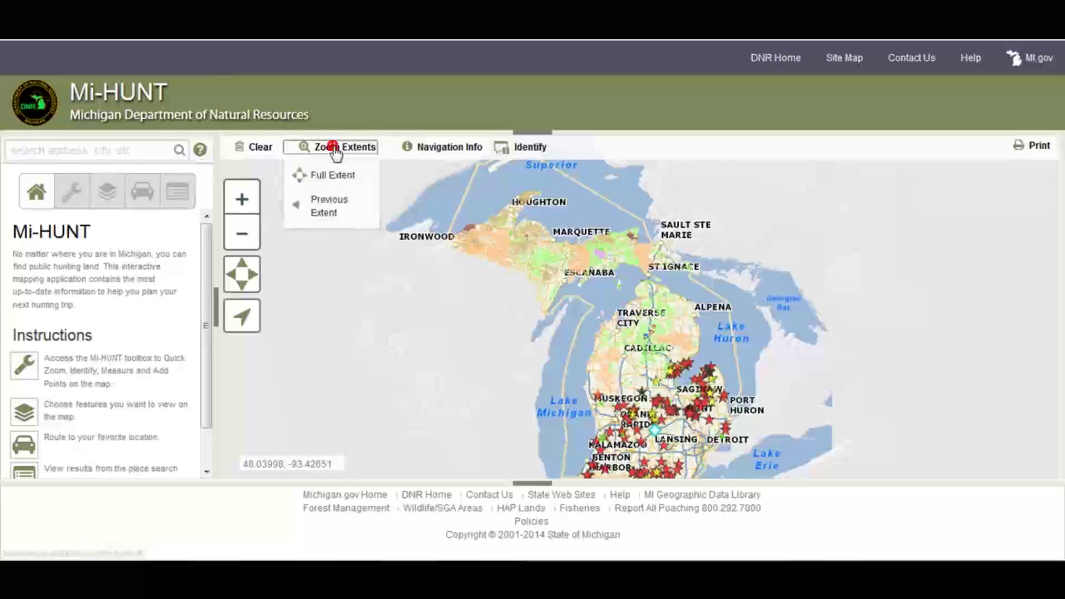
pyautogui.click(324, 208)
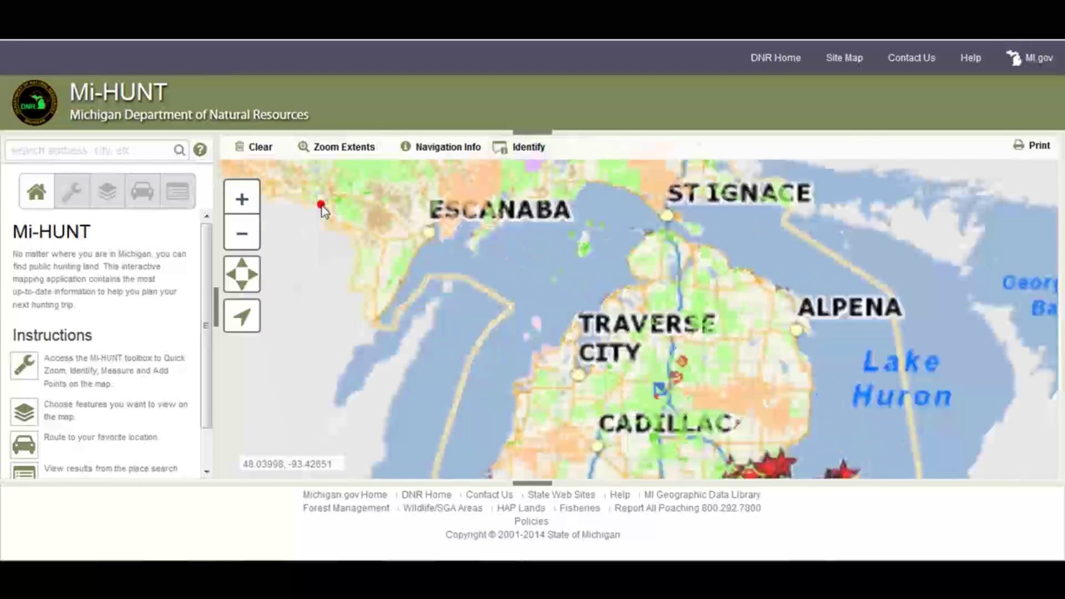
pyautogui.click(334, 149)
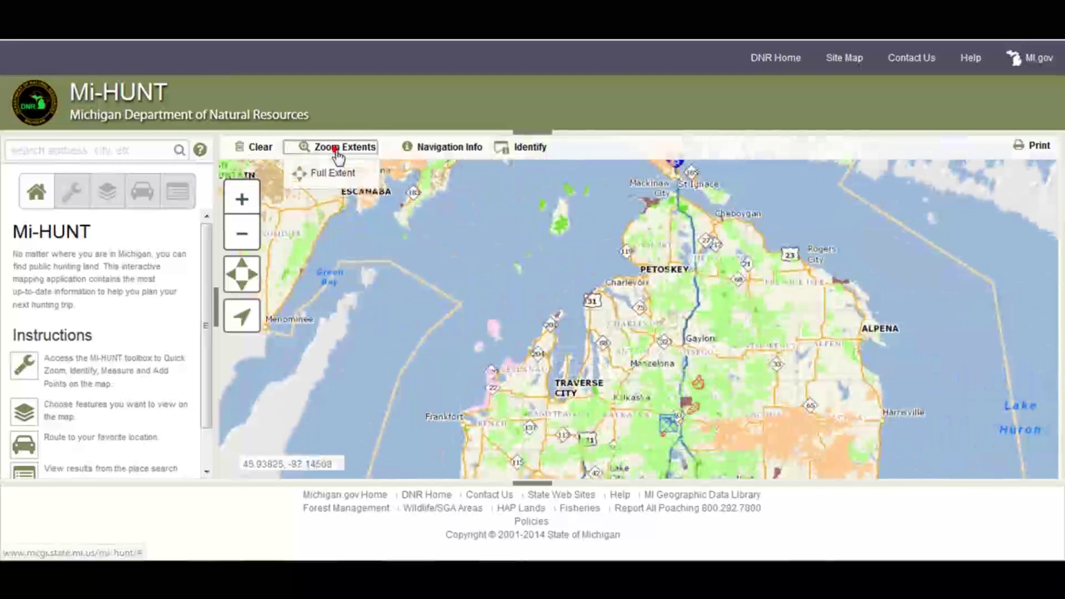
pyautogui.click(332, 237)
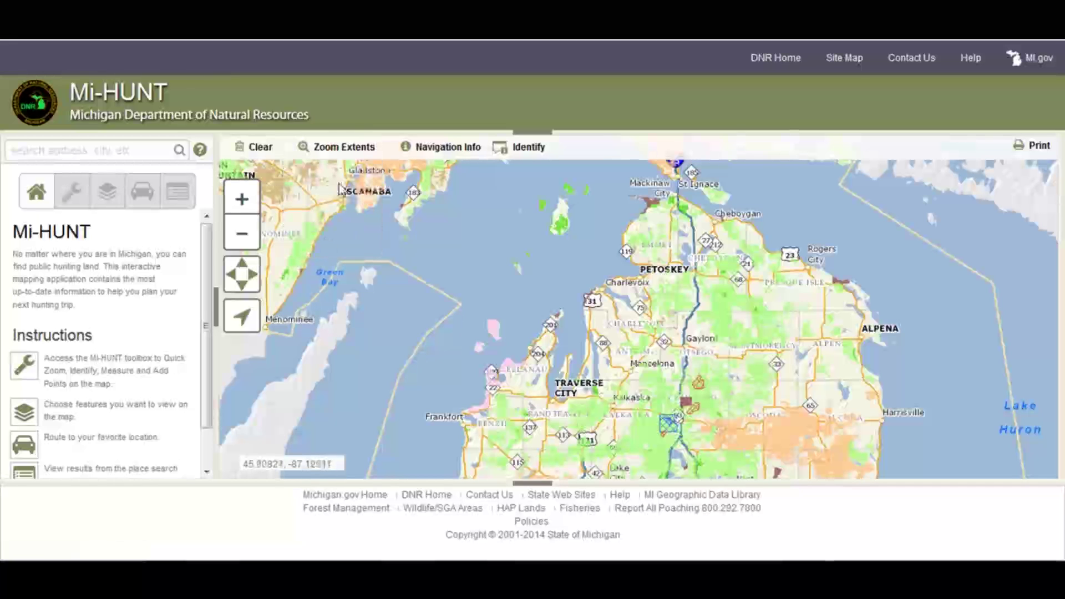
# Show the Navigation Info tips, then close them
pyautogui.click(446, 148)
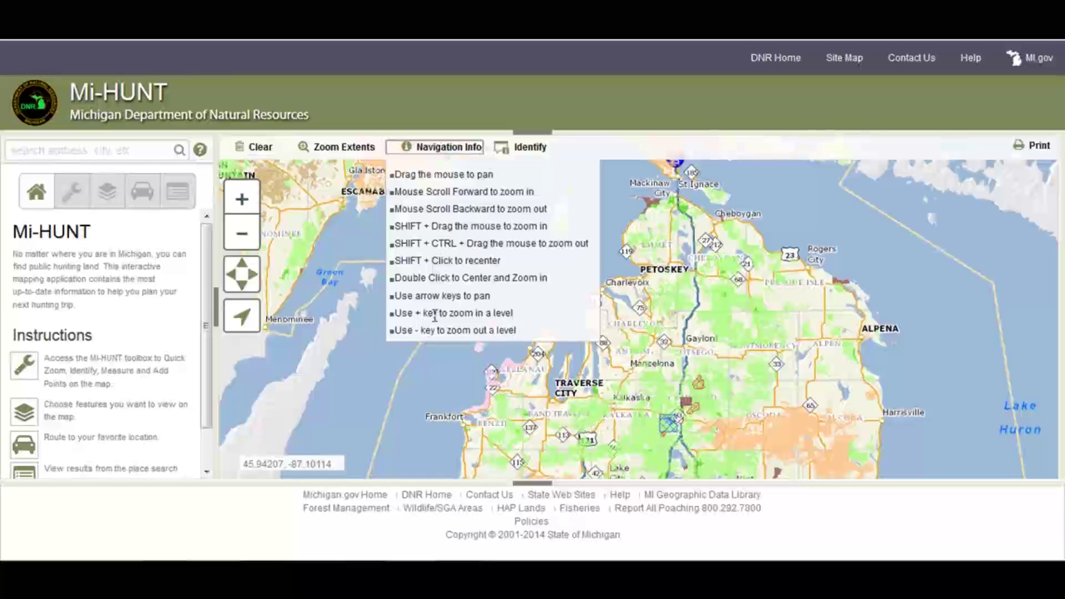
pyautogui.click(441, 148)
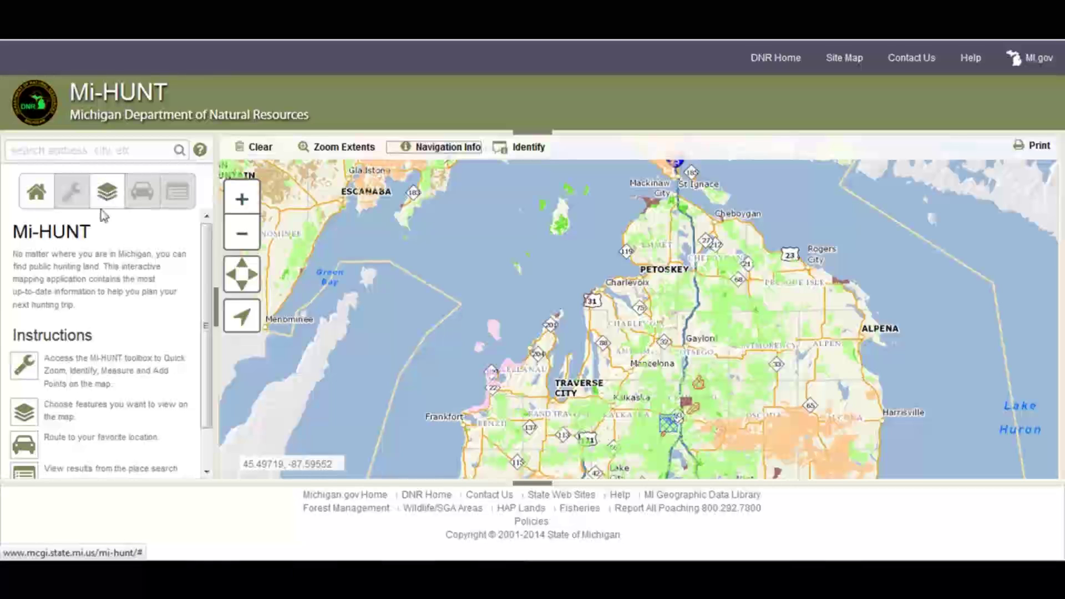
pyautogui.click(36, 193)
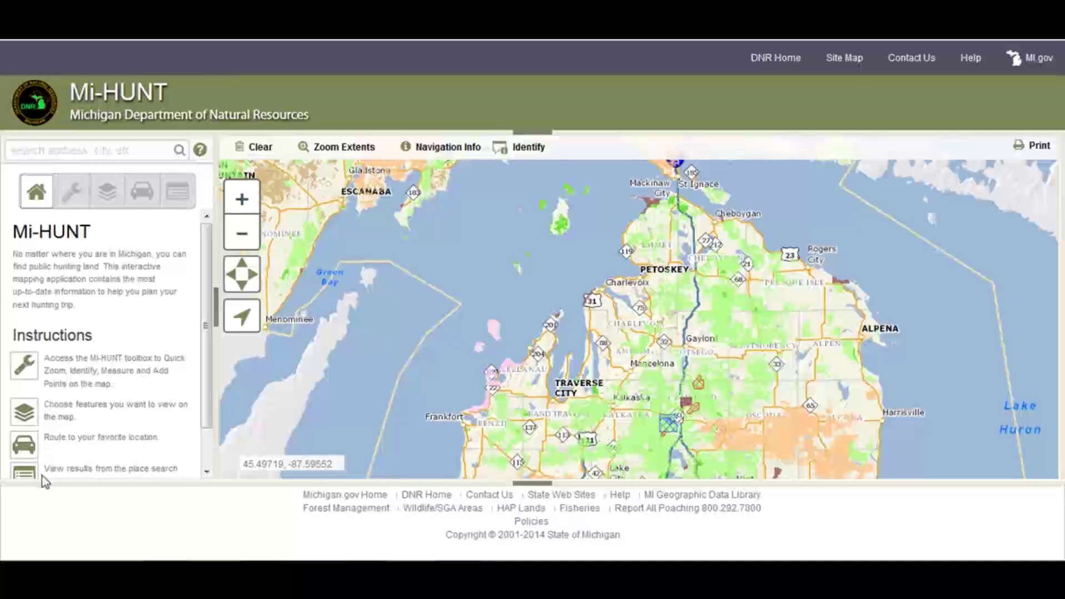
# Show the map layers list, with Street, Hybrid and Topo basemaps and Hunting Lands checked
pyautogui.click(71, 193)
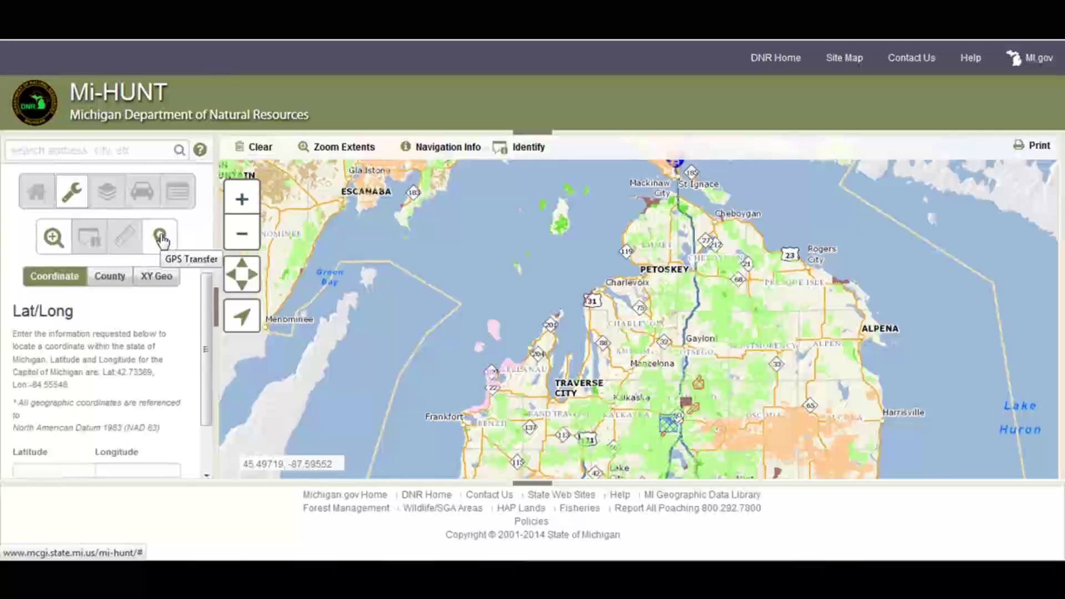
pyautogui.click(106, 192)
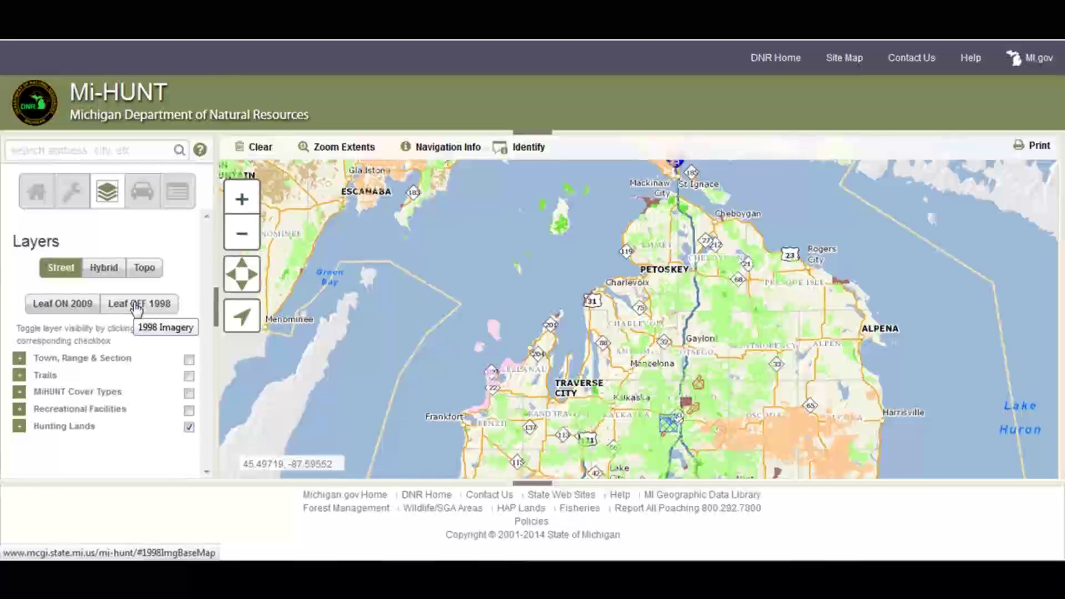
# Expand the Trails group and switch the Trails layer on
pyautogui.click(19, 360)
pyautogui.click(19, 360)
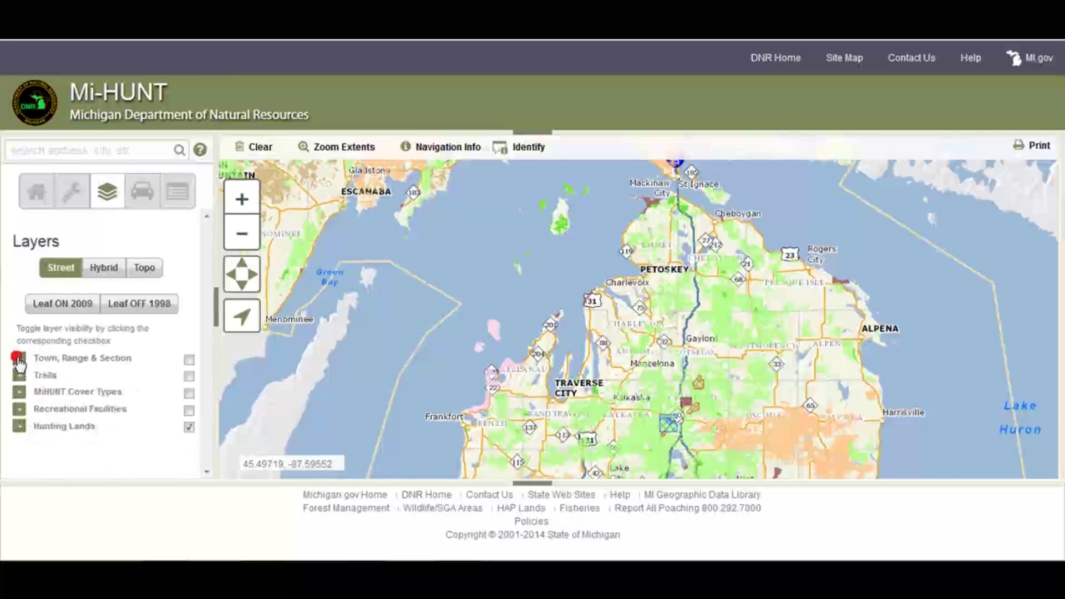
pyautogui.click(20, 375)
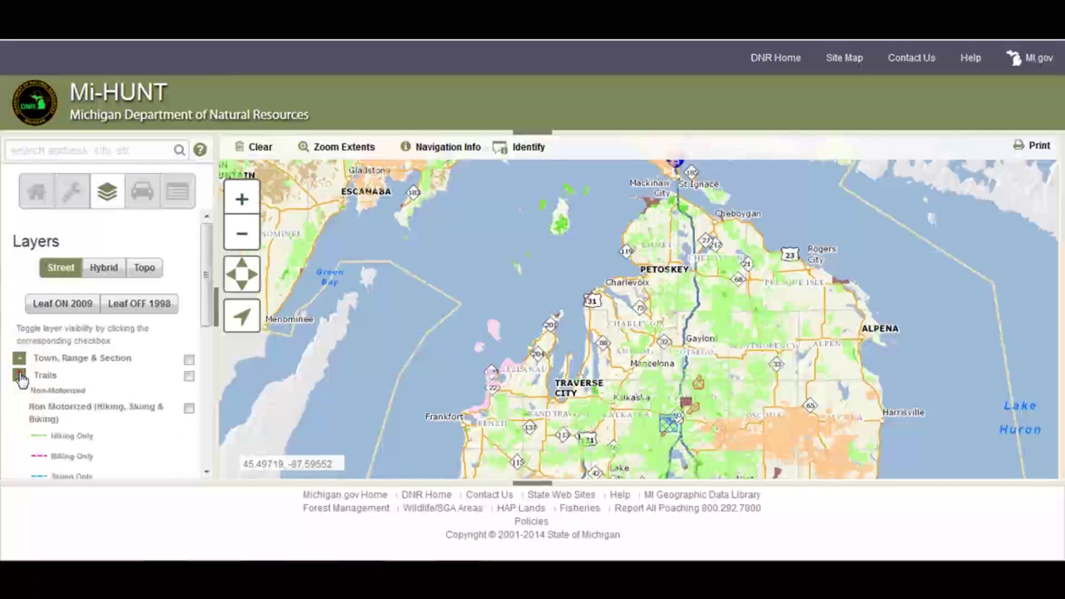
pyautogui.click(19, 375)
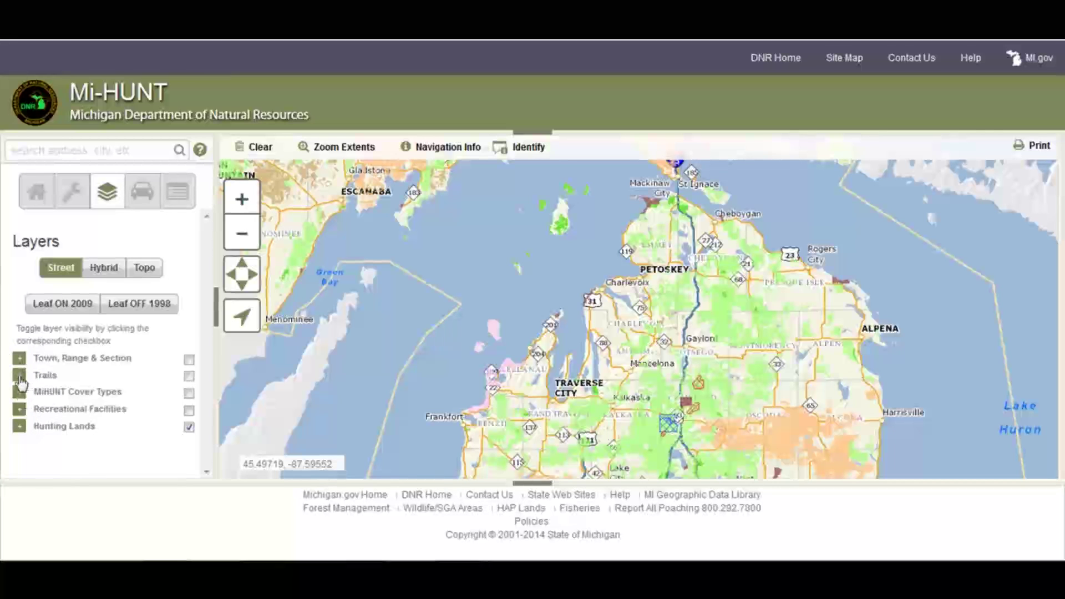
pyautogui.click(19, 375)
pyautogui.click(188, 377)
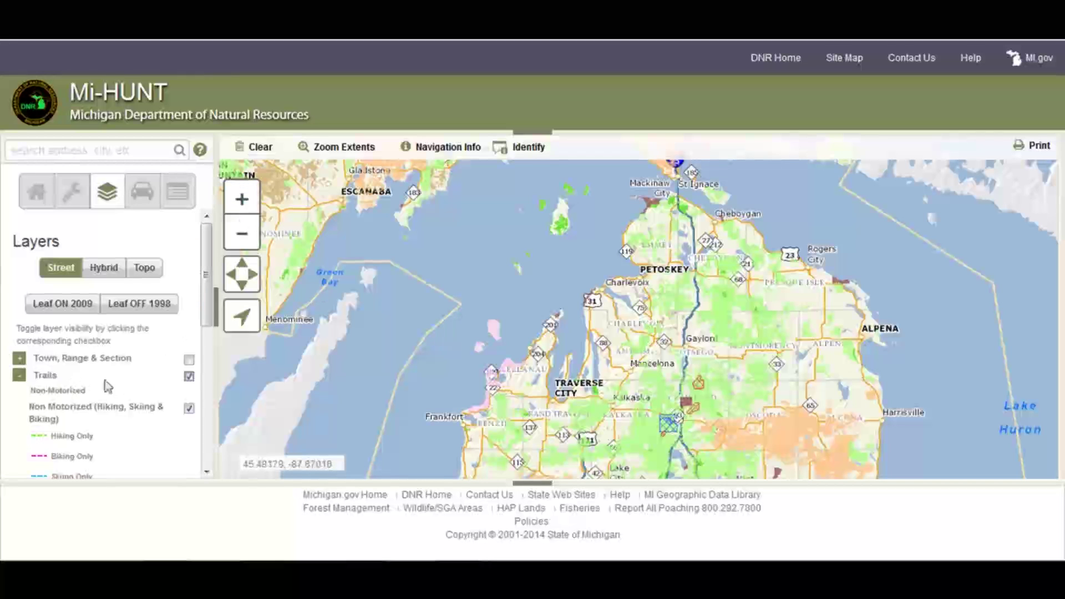
# Zoom in three levels around Lake Charlevoix and Boyne City, then collapse Trails
pyautogui.click(241, 199)
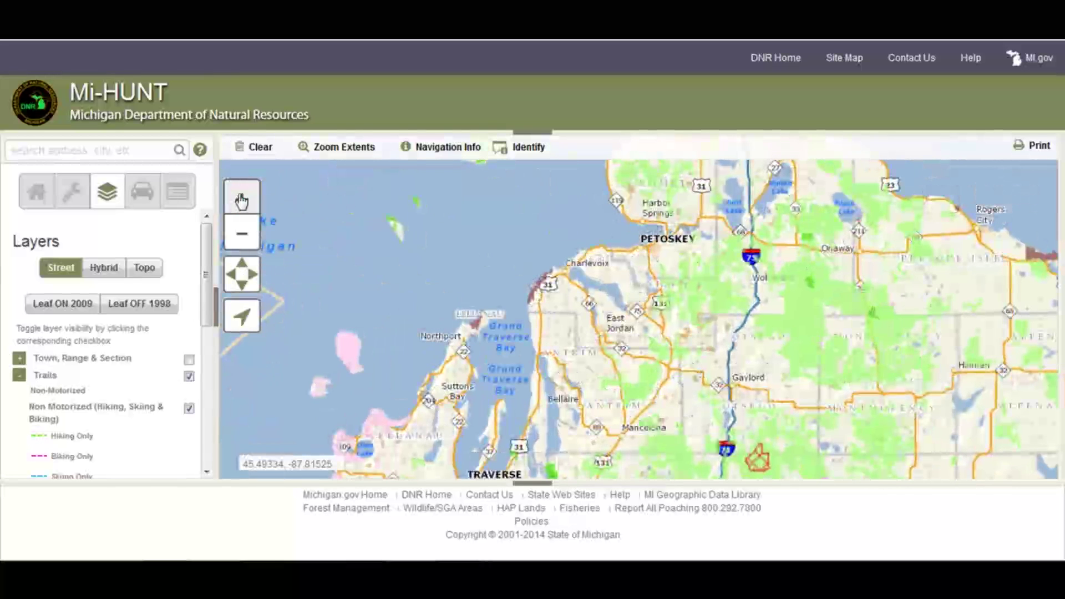
pyautogui.click(241, 198)
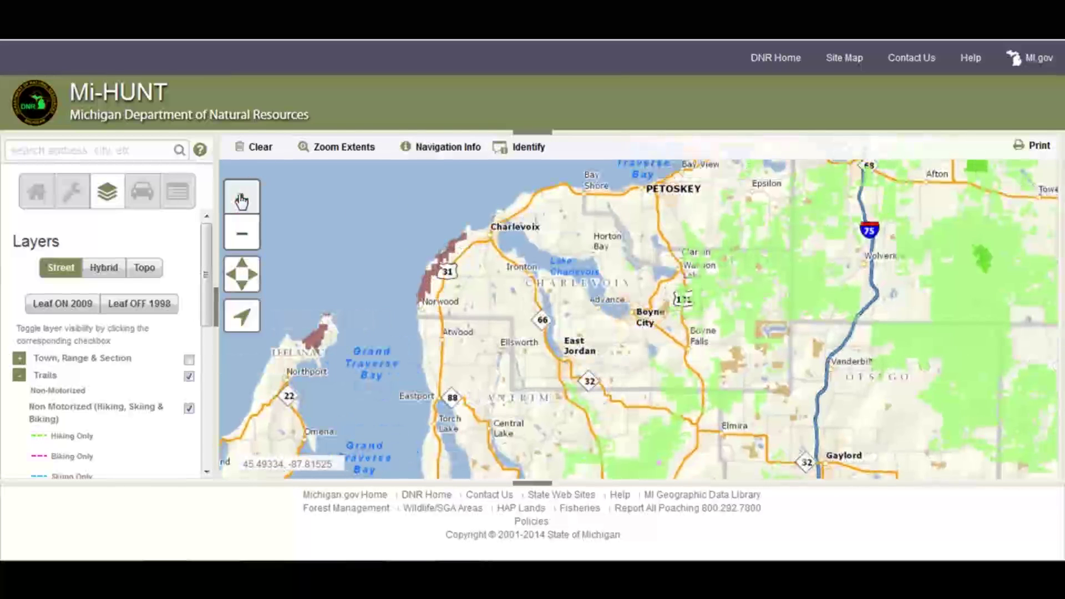
pyautogui.click(241, 199)
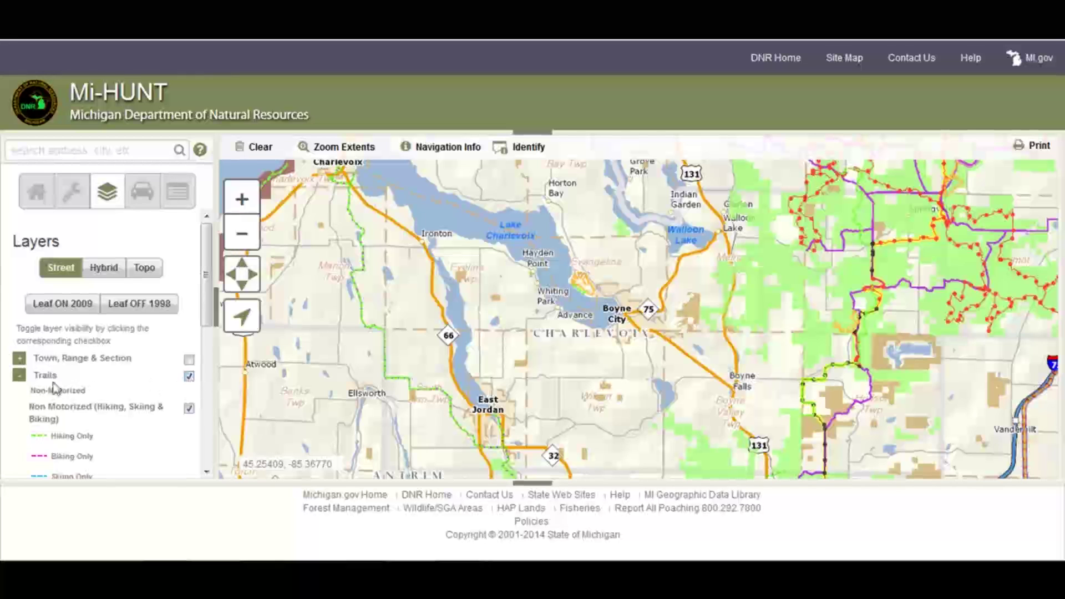
pyautogui.click(19, 376)
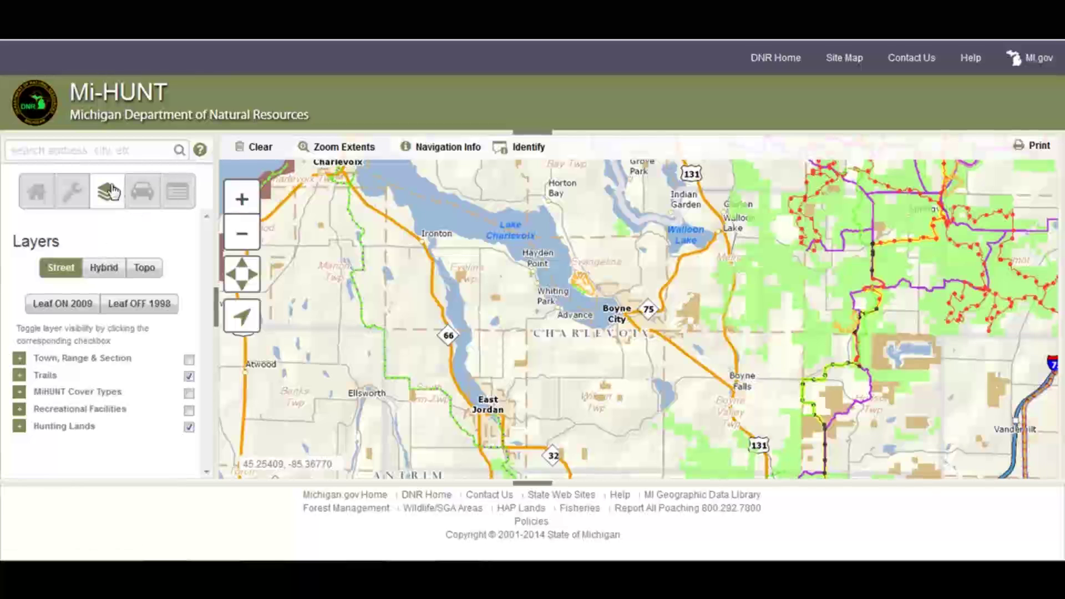
# Place a route destination pin east of Walloon Lake, then show the Results panel
pyautogui.click(143, 190)
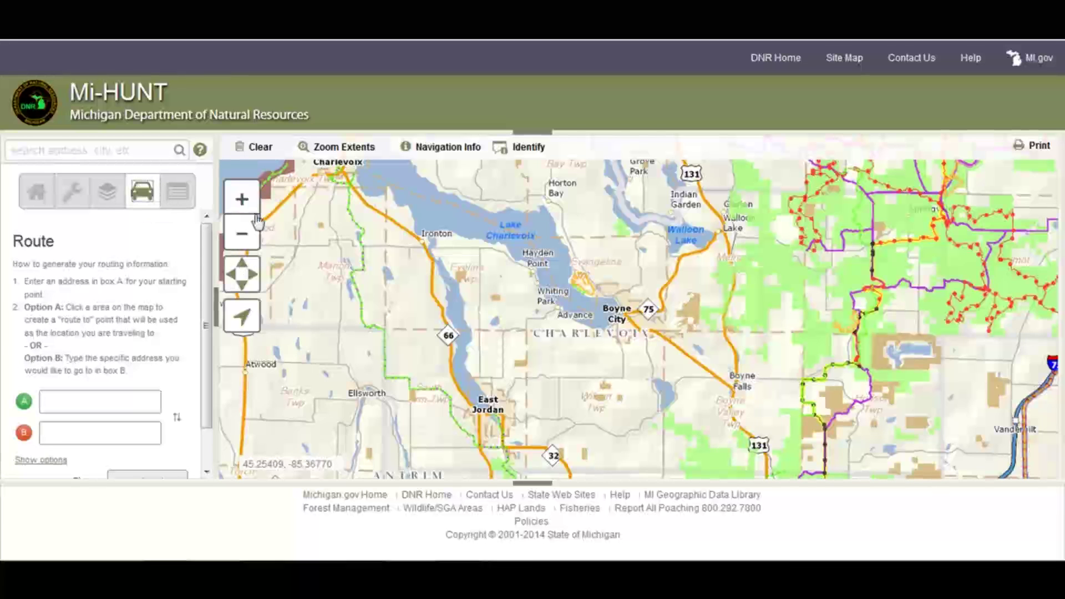
pyautogui.click(763, 265)
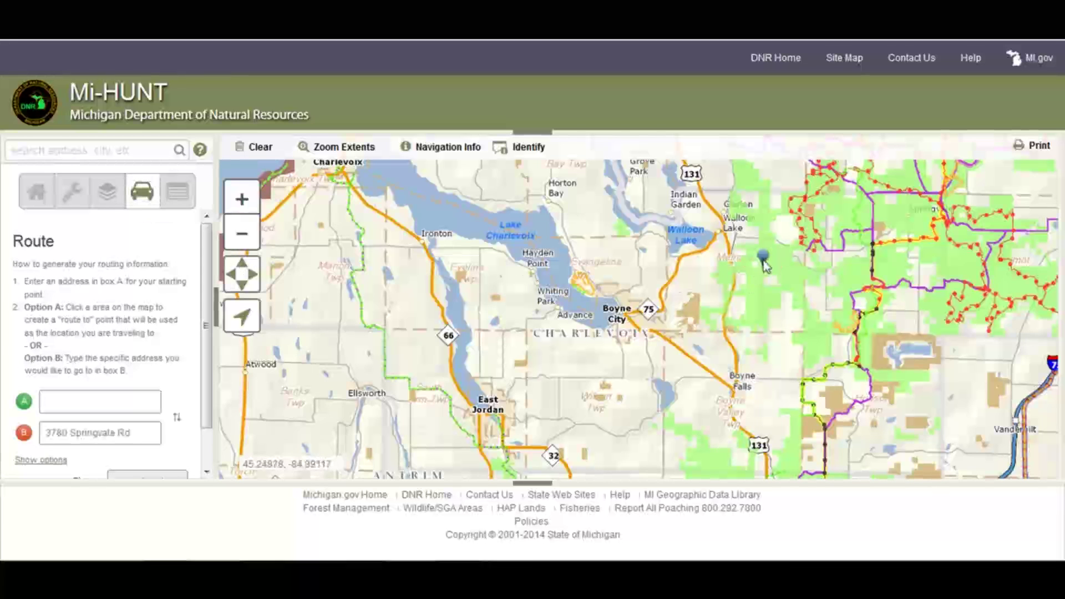
pyautogui.click(57, 399)
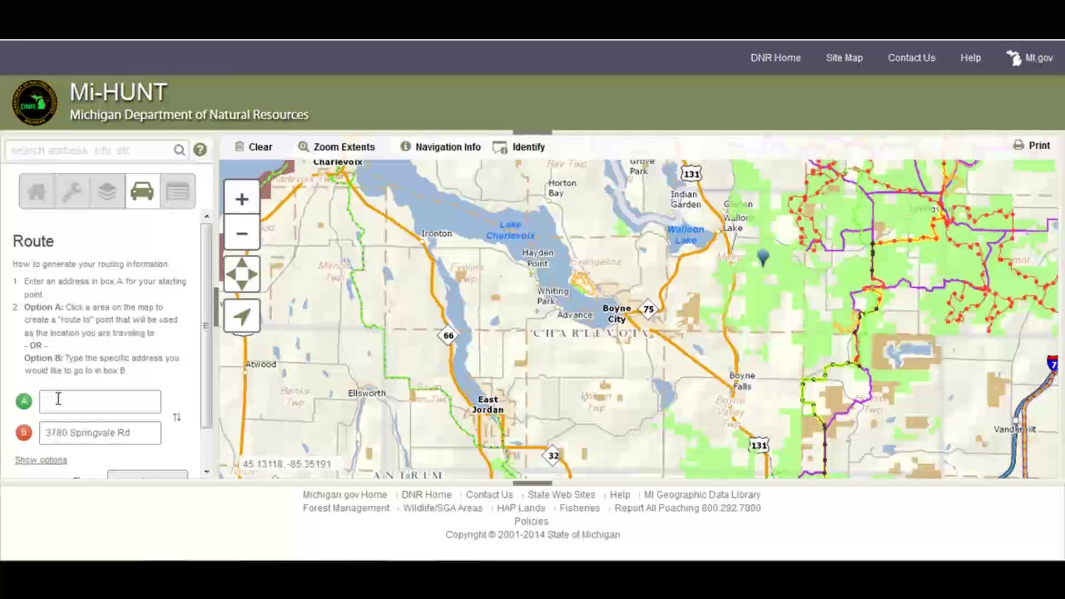
pyautogui.click(176, 192)
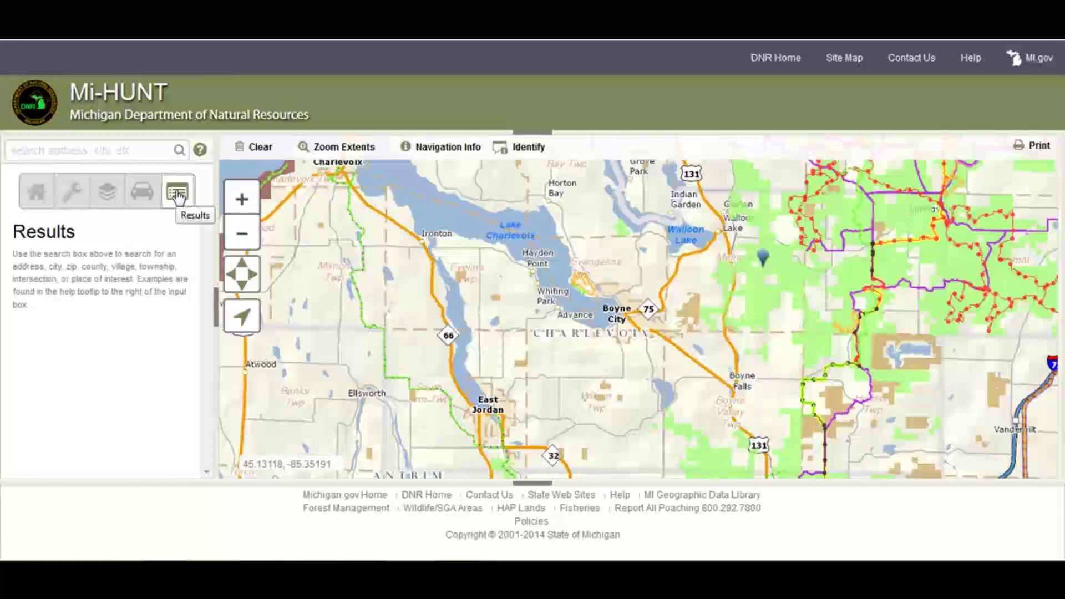
# Search for Hale, MI, listing Hale Area Schools (FIPS 17370) as the result
pyautogui.click(45, 151)
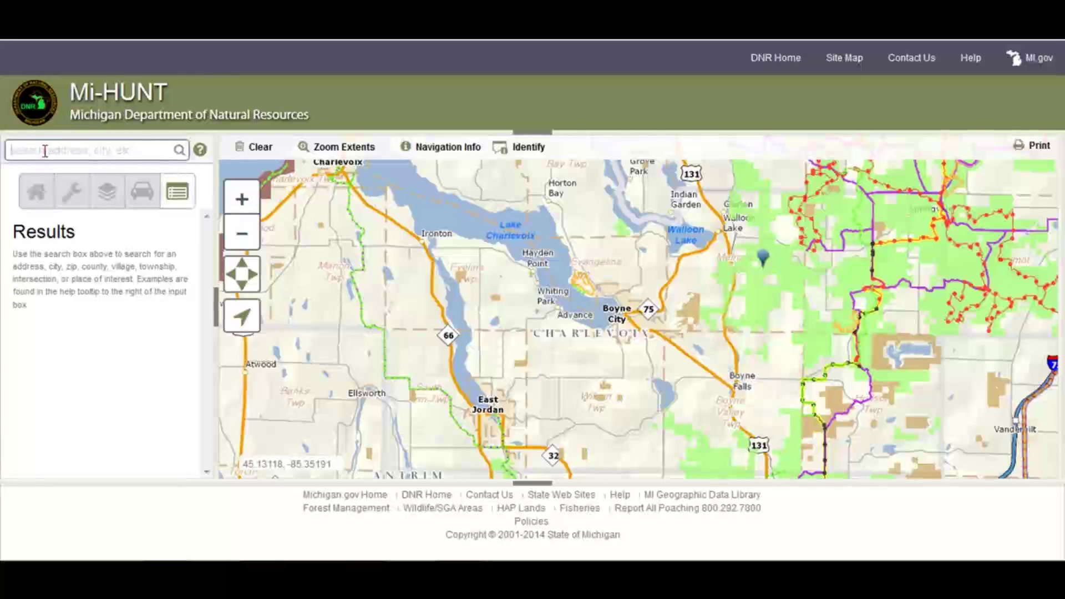
pyautogui.write('Mi')
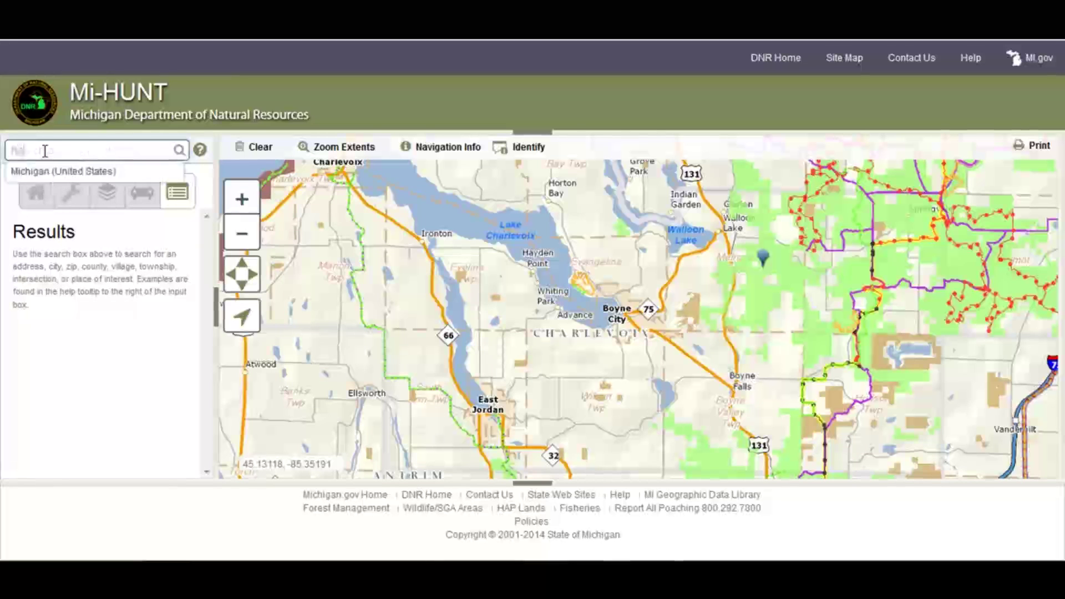
pyautogui.write('le,')
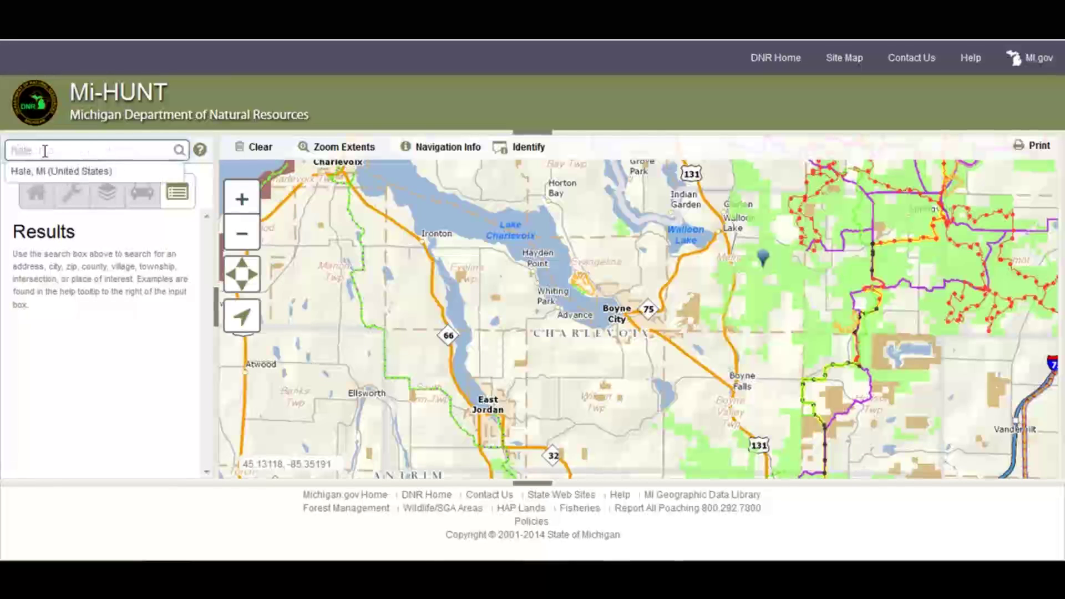
pyautogui.click(31, 171)
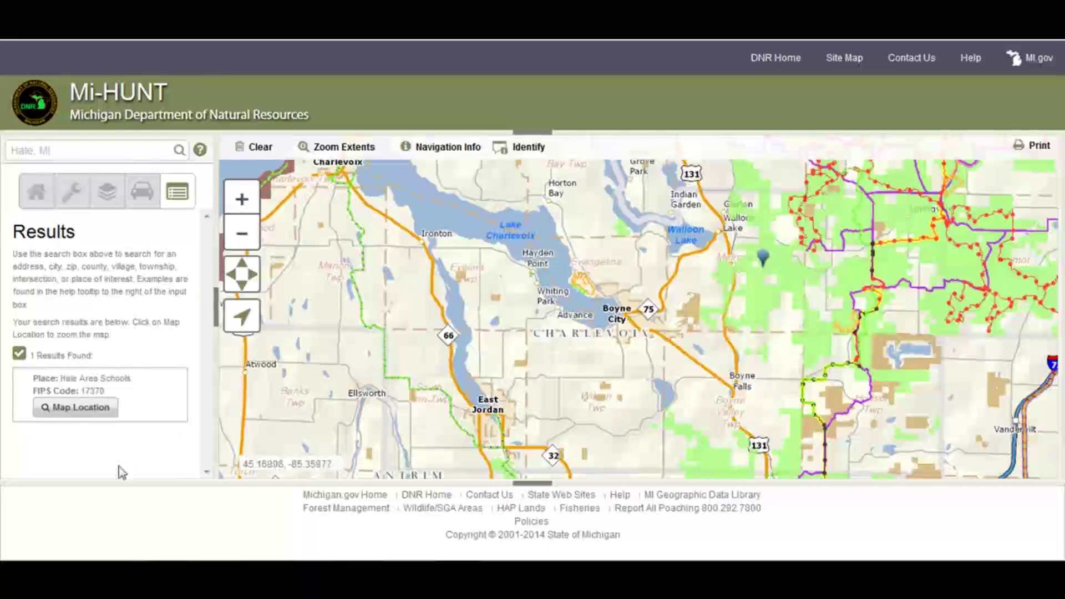